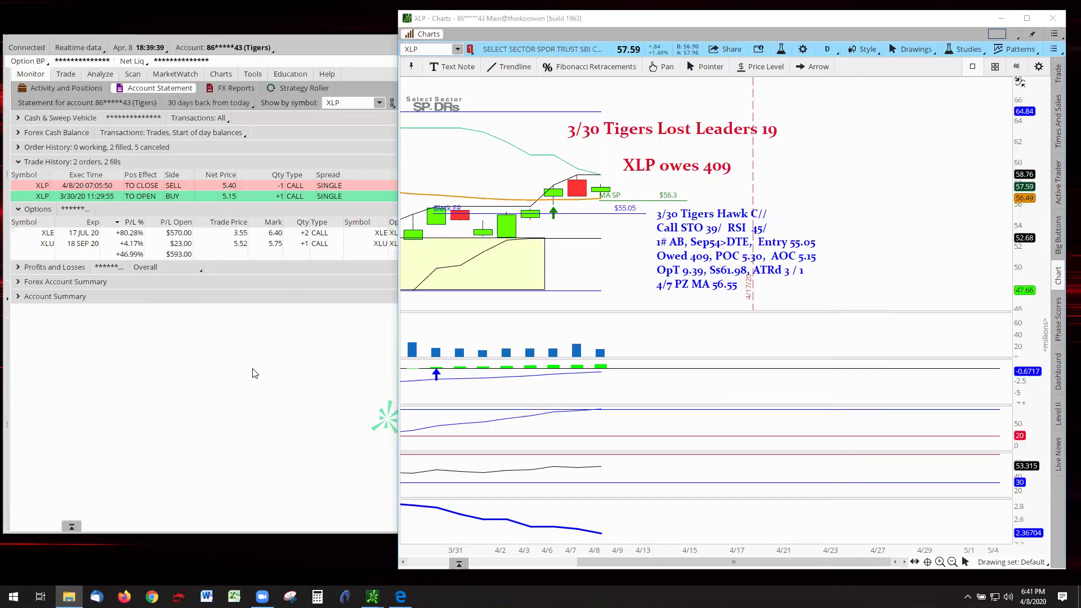
Compute the XLP return in Windows Calculator as 25 ÷ 5.15, about 4.85.
click(317, 596)
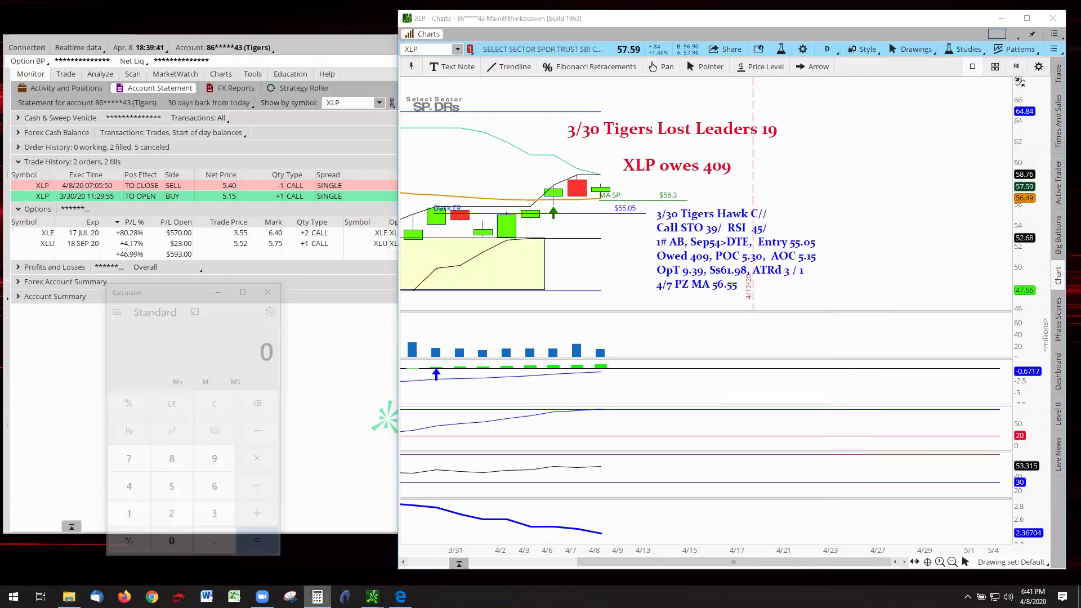
click(178, 518)
click(171, 488)
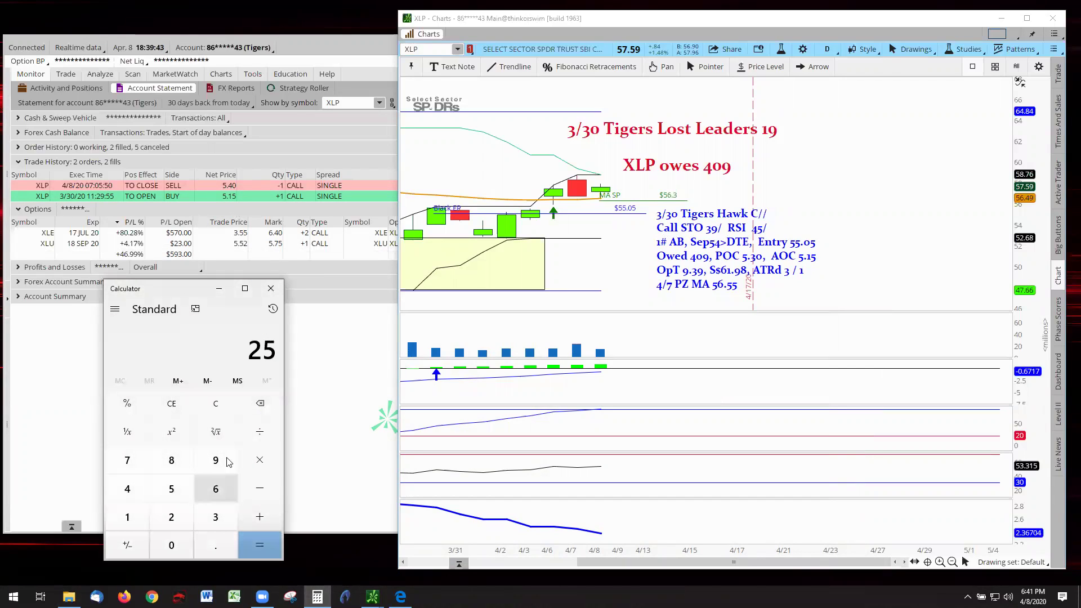
click(259, 432)
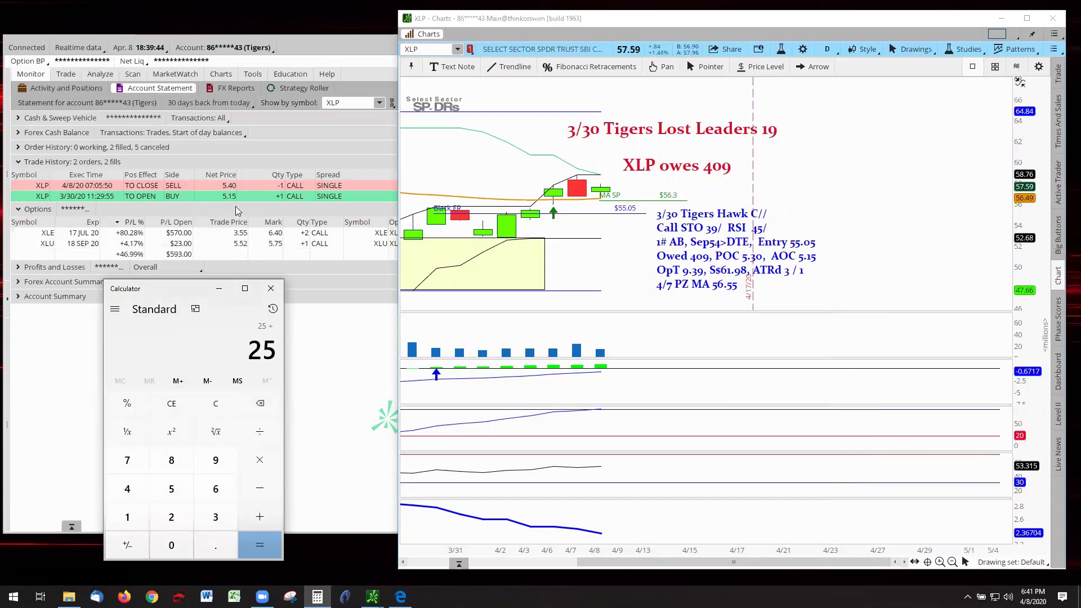
click(172, 489)
click(128, 517)
click(172, 489)
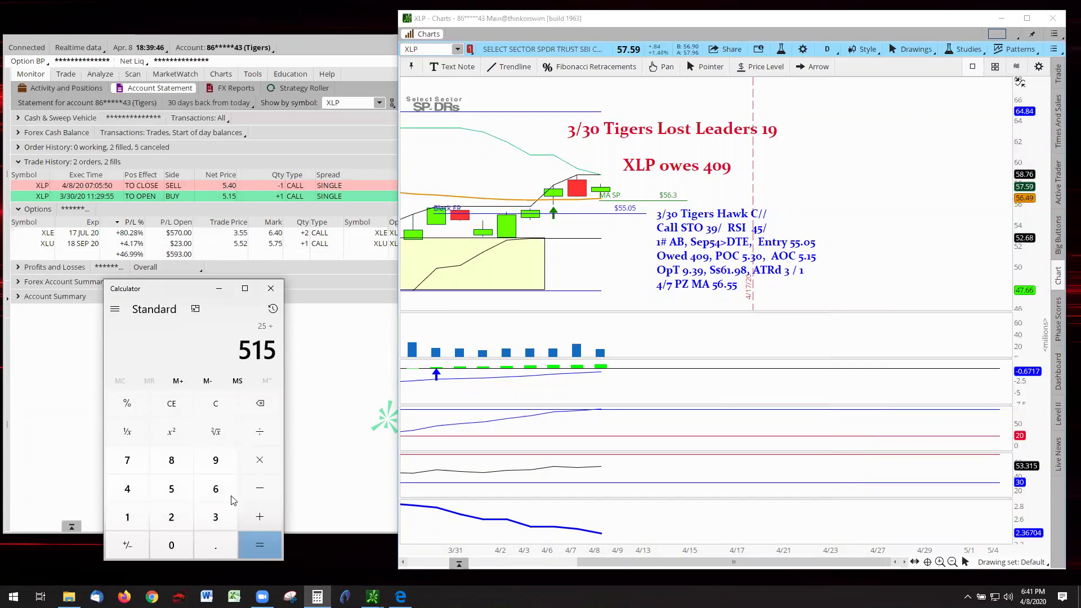
click(130, 404)
key(Return)
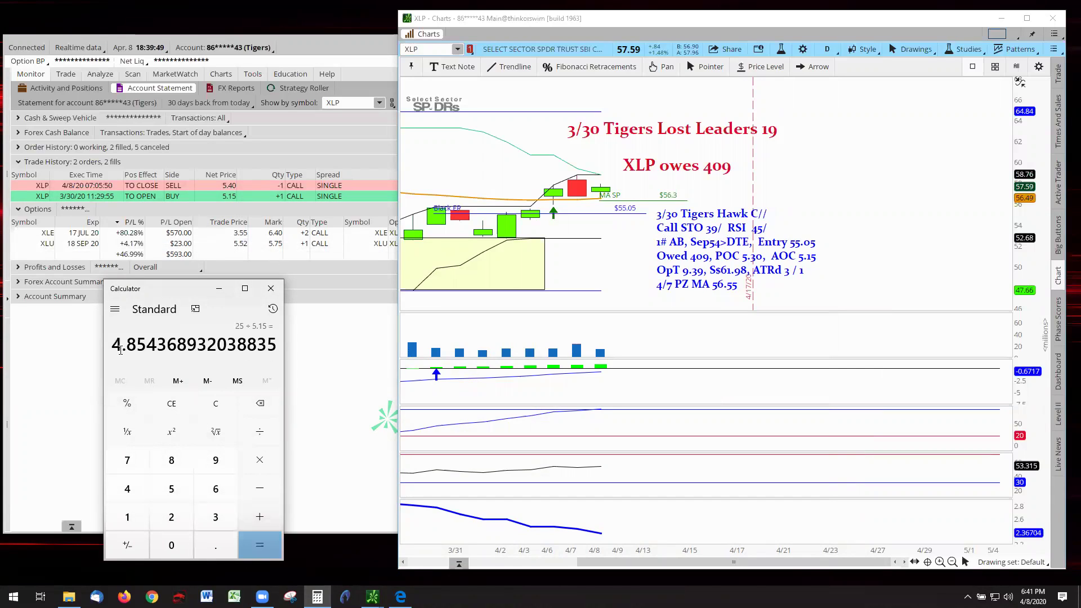
Bring the thinkorswim account statement and XLP chart back in front of Calculator.
click(331, 369)
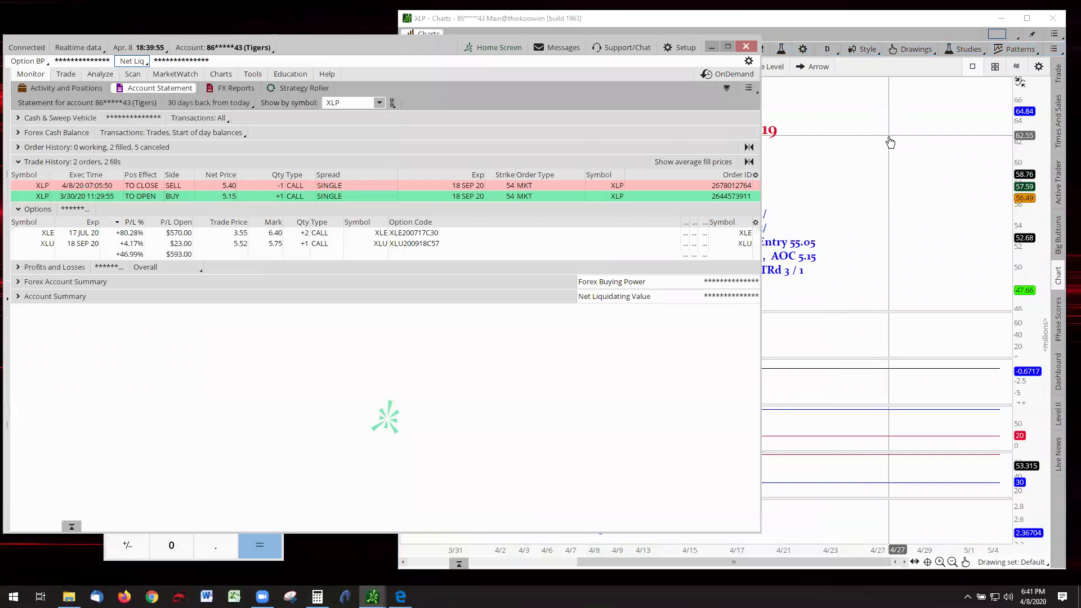
click(971, 68)
click(1034, 36)
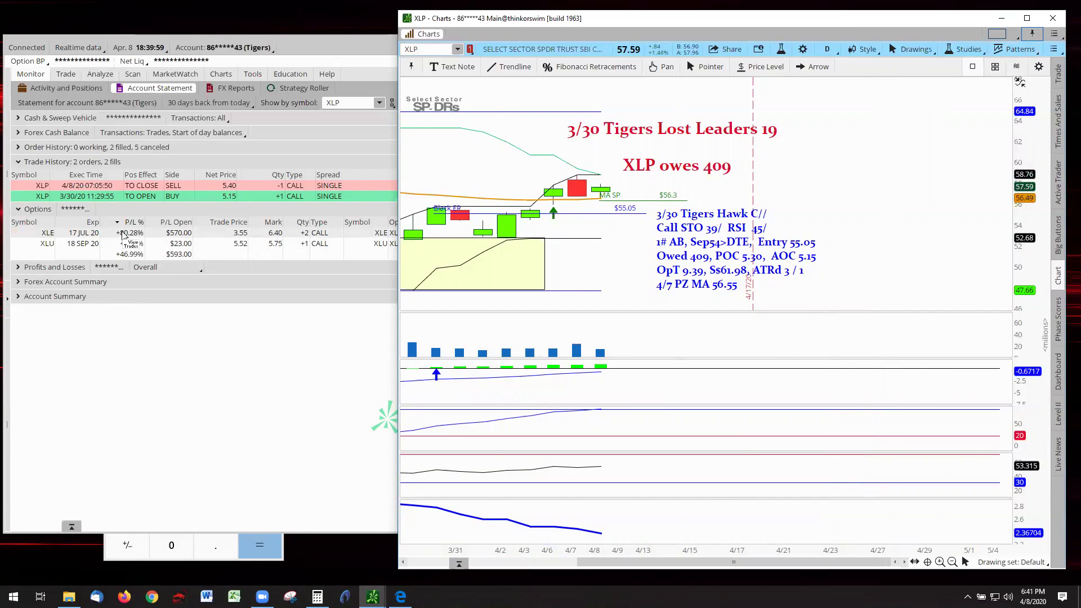
key(Escape)
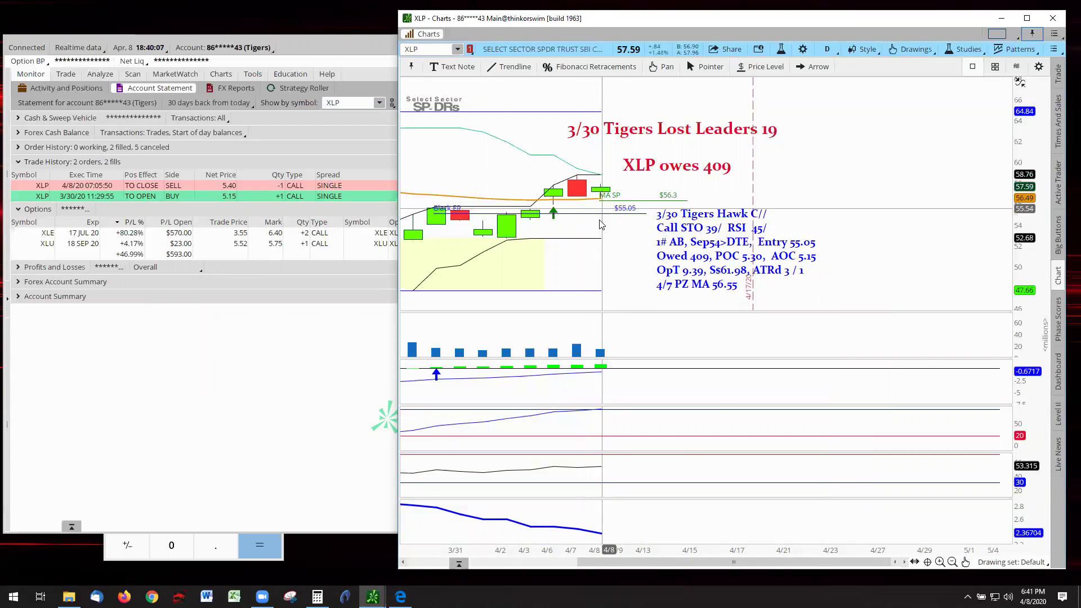
Switch the chart to XLE, move the 'Tigers owed 1301' note lower-right, and pan to later dates.
click(458, 49)
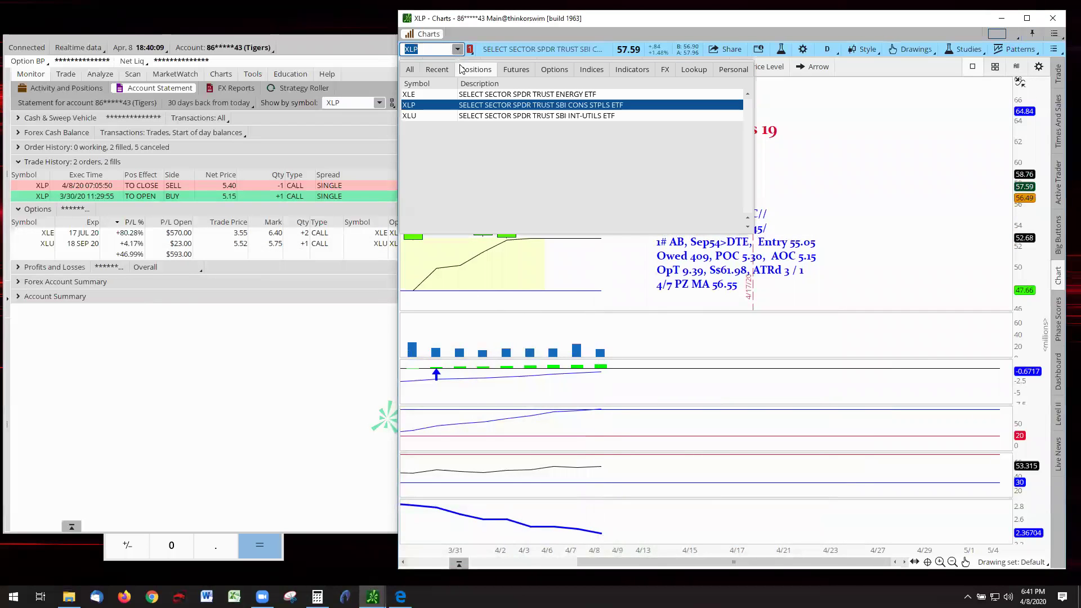
click(475, 98)
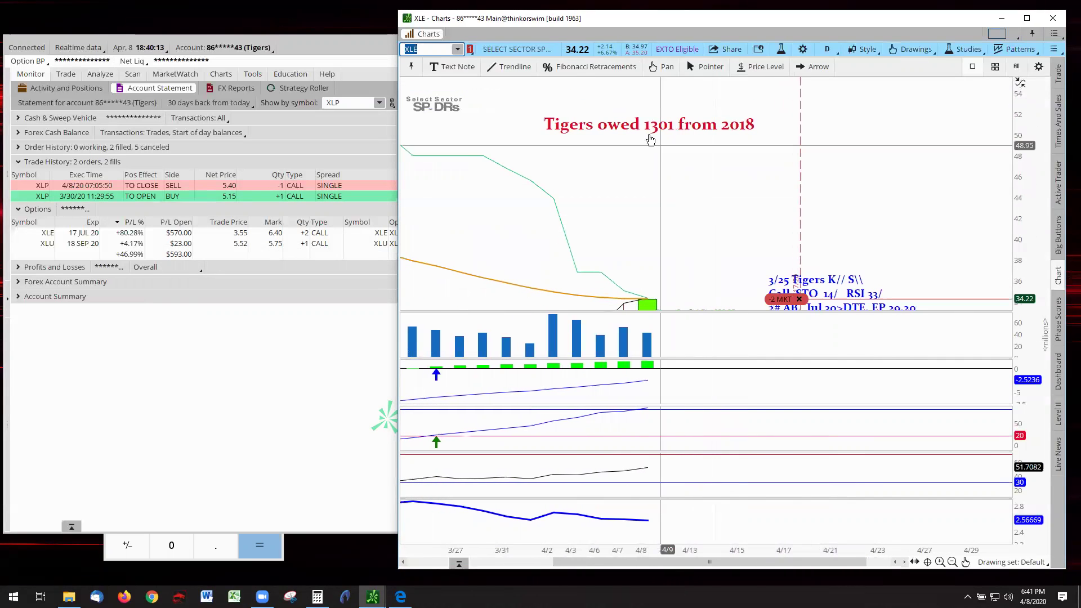
drag(652, 134, 778, 206)
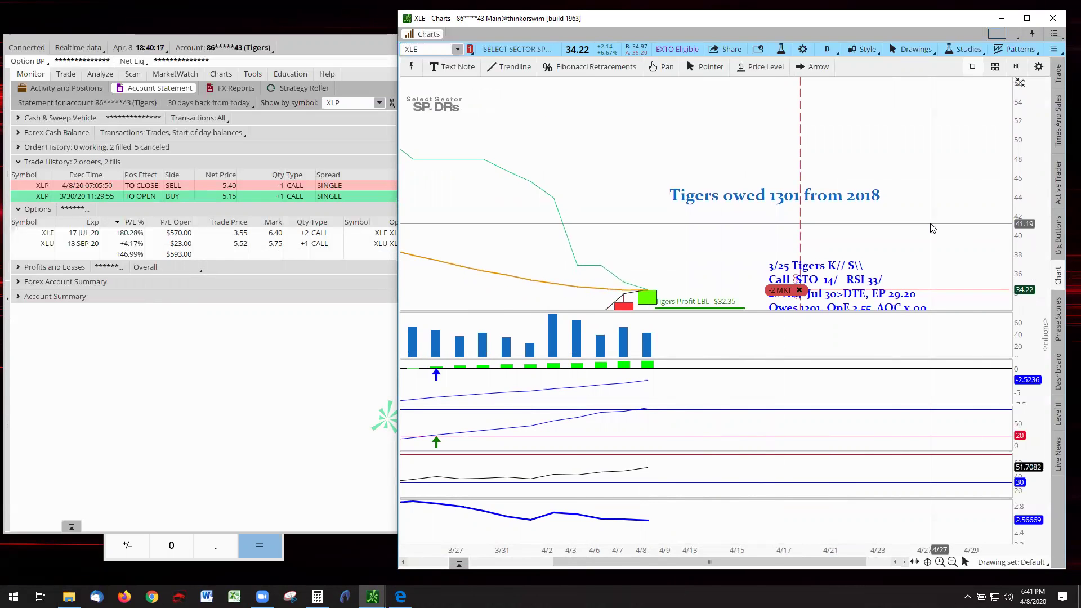
drag(697, 164, 576, 185)
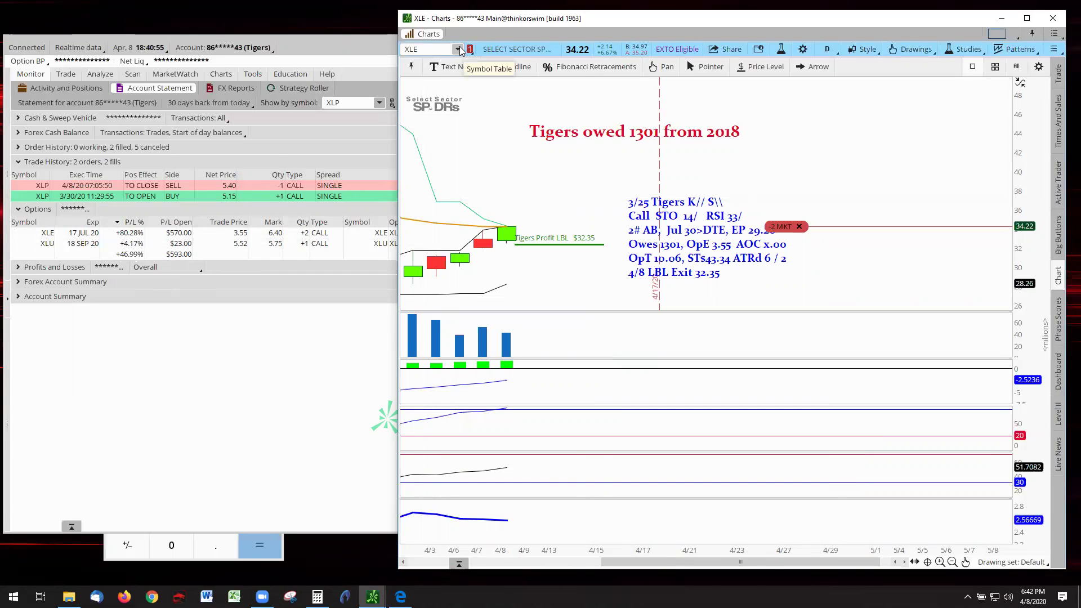
Load XLU, Autozoom and zoom in, then reposition the 3/30 Tiger Falcon note.
click(459, 49)
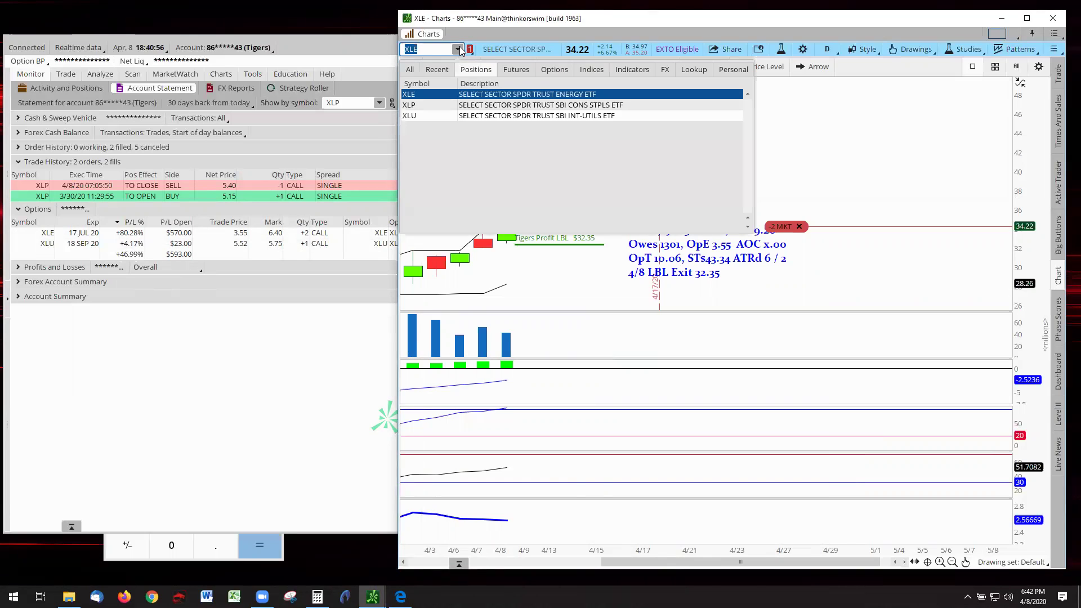
click(474, 114)
right_click(606, 189)
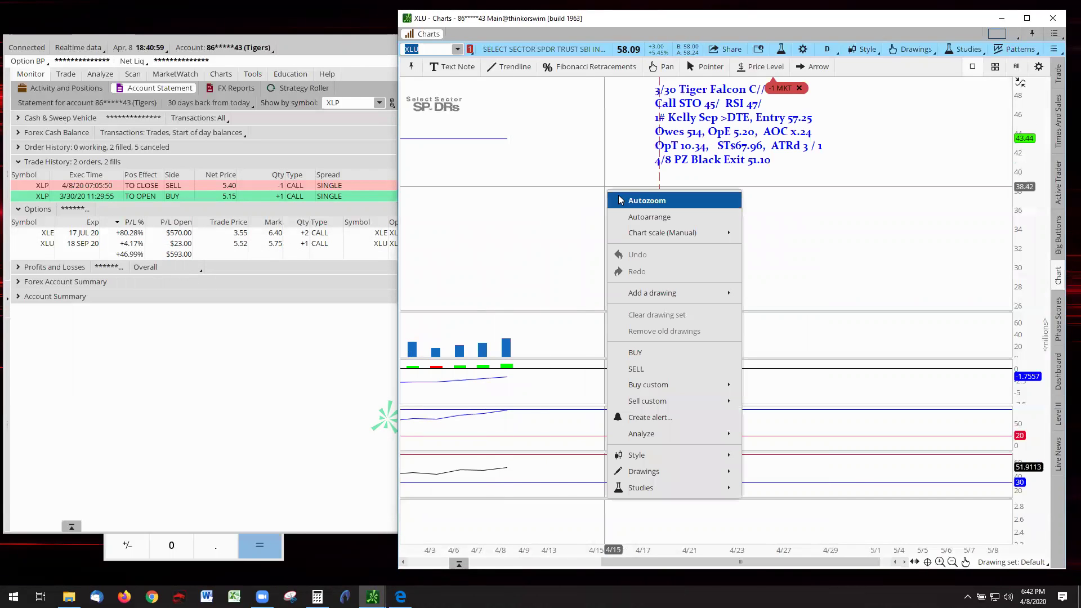
click(645, 206)
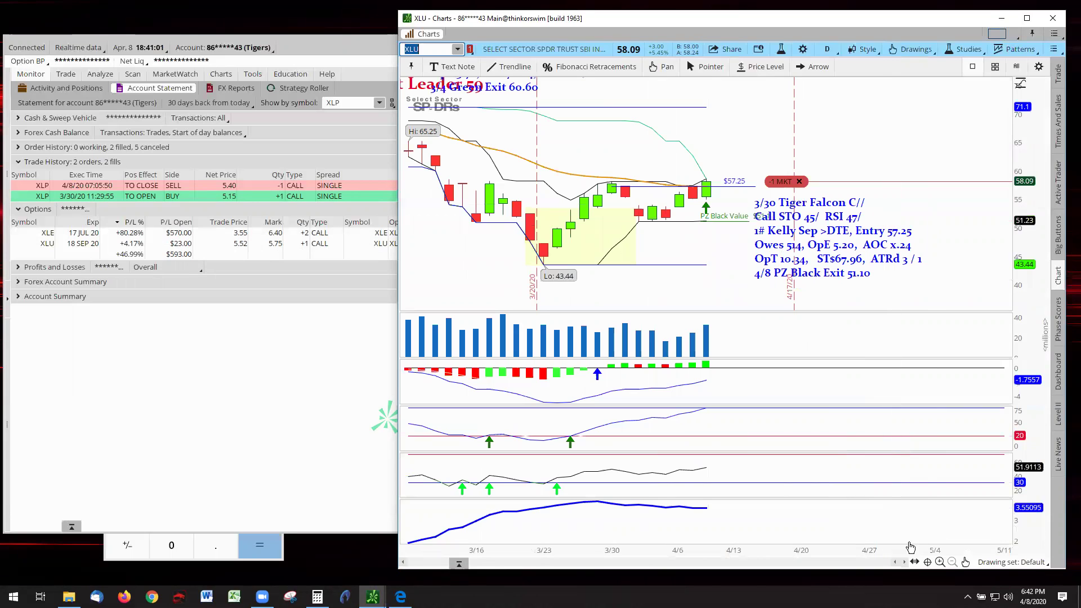
click(940, 562)
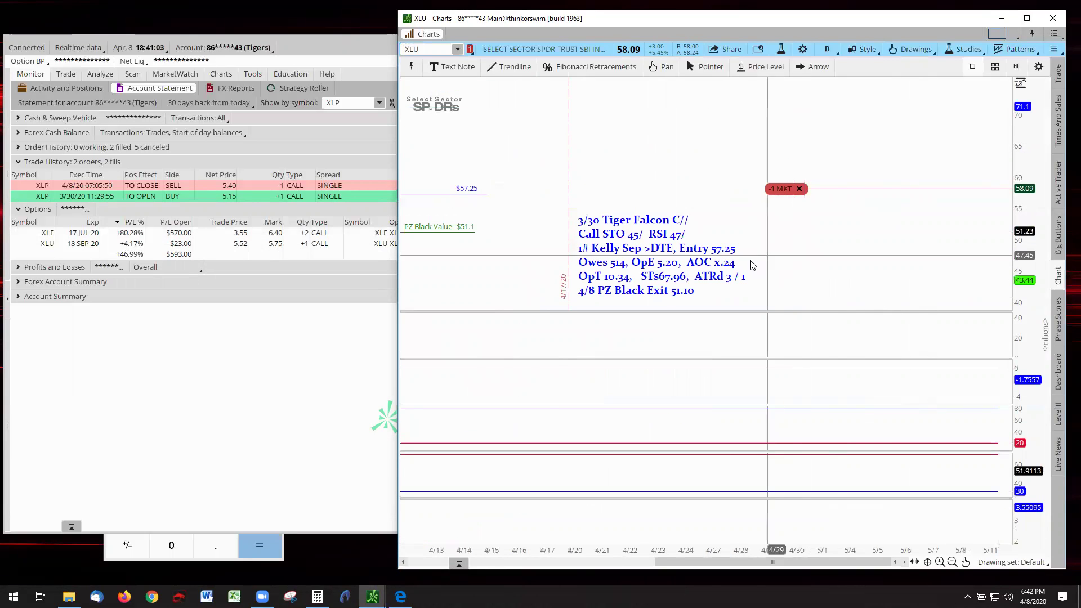
drag(873, 277, 826, 263)
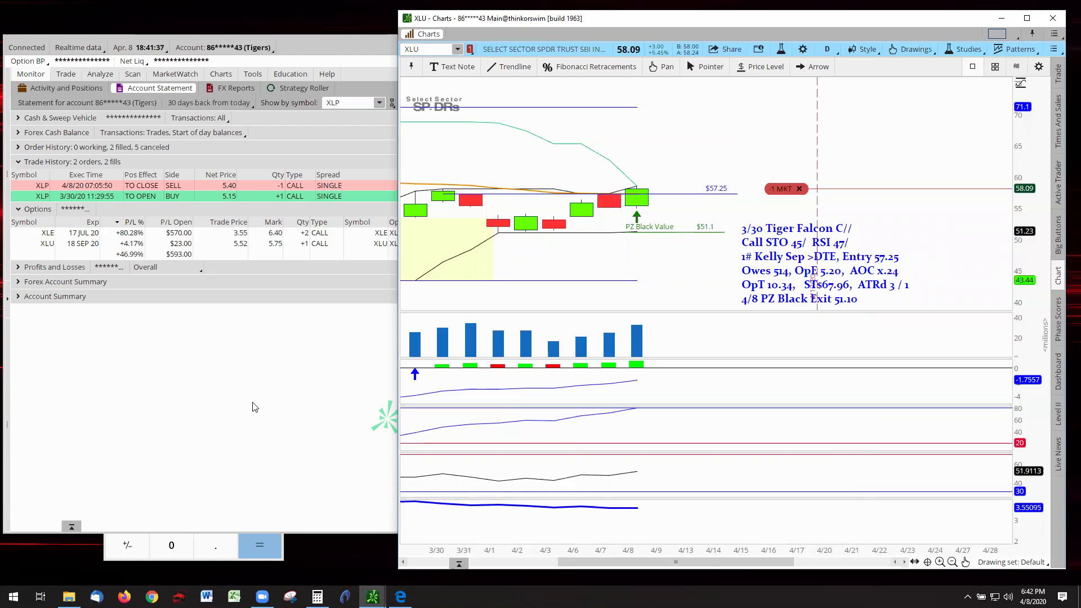
Switch to the Alpha account's XLV chart and move the trade note and Lost Leaders note left.
click(270, 52)
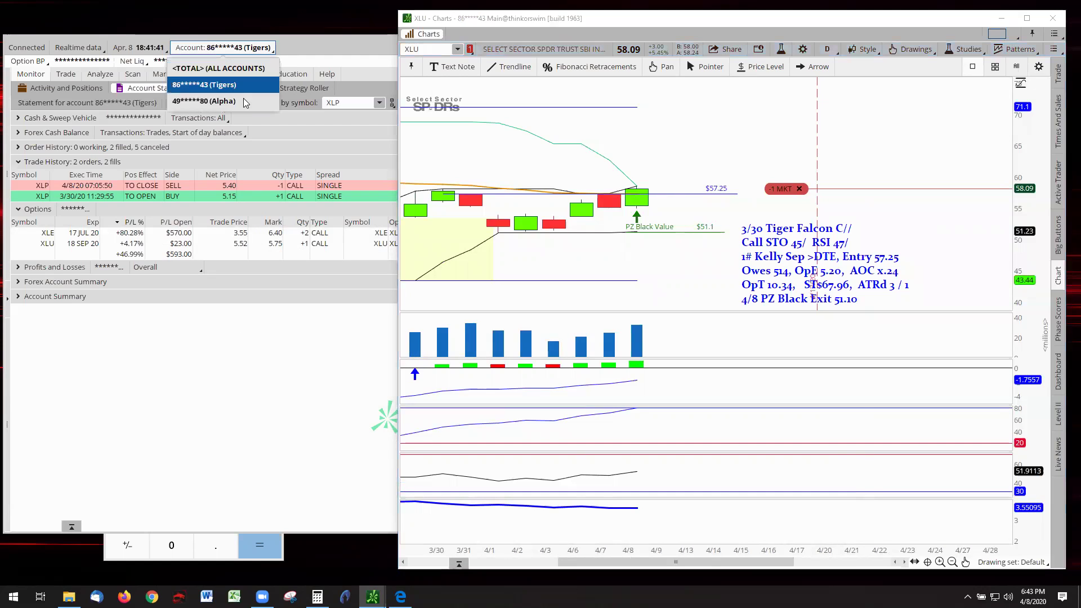
click(228, 102)
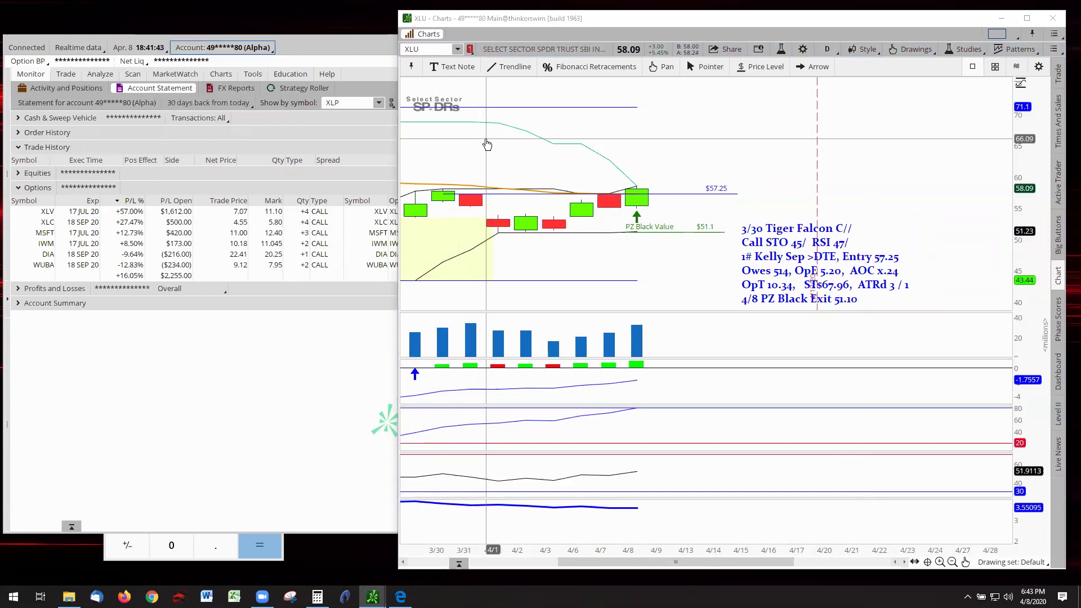
click(457, 50)
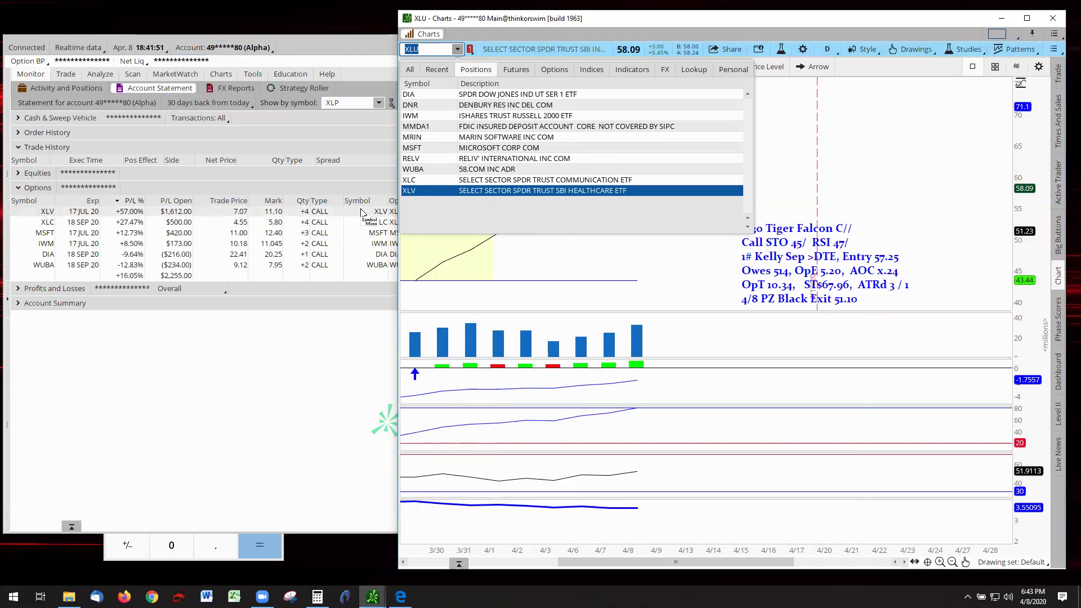
click(503, 192)
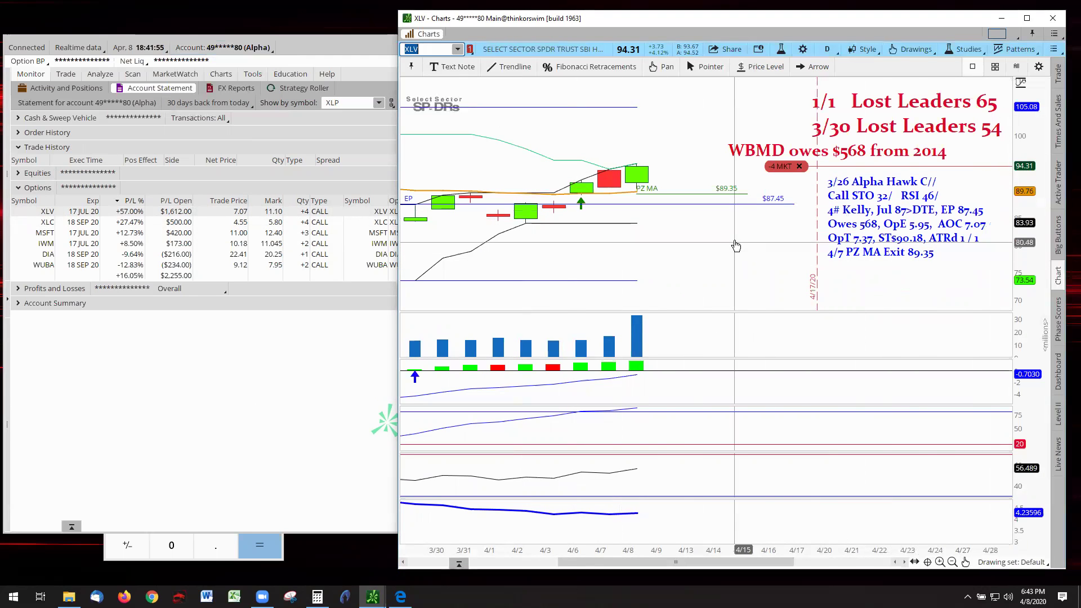
drag(847, 232, 683, 281)
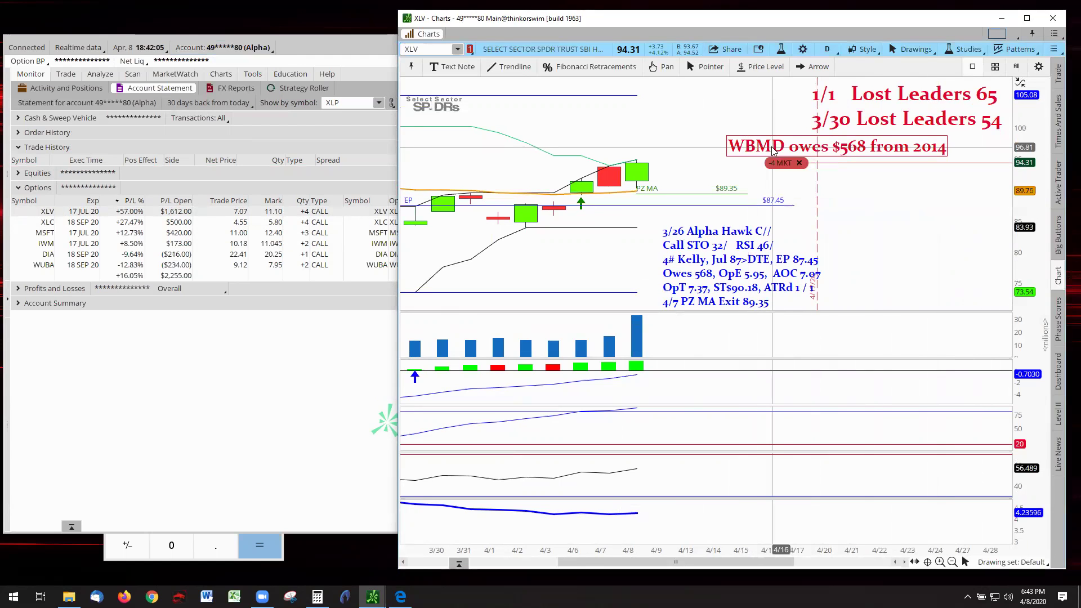
drag(891, 113, 747, 112)
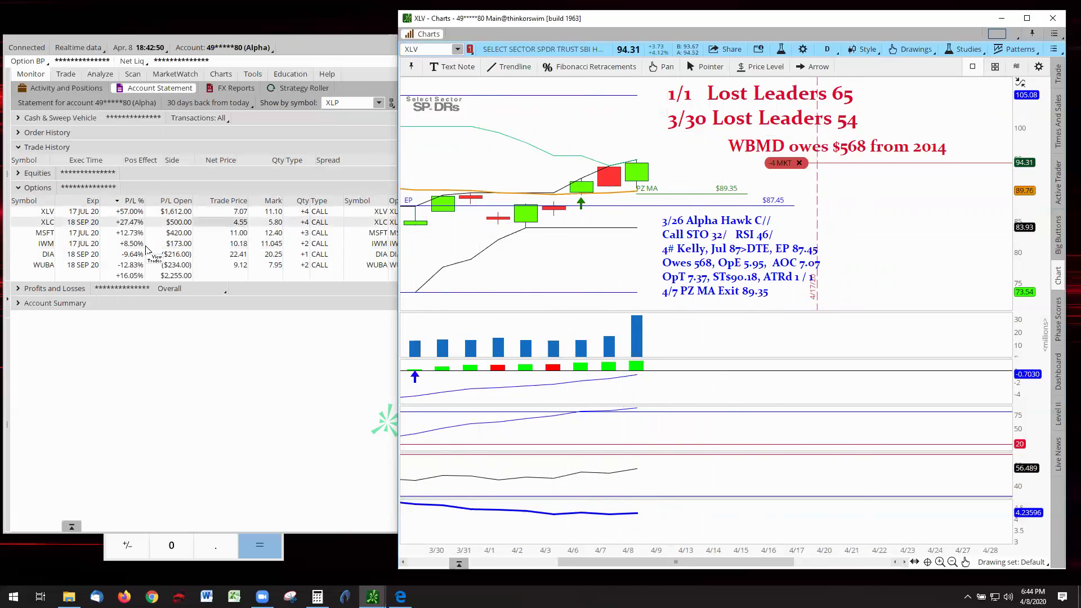
Load XLC, Autozoom and zoom in on recent weeks, pan, and move the trade note above the candles.
click(458, 49)
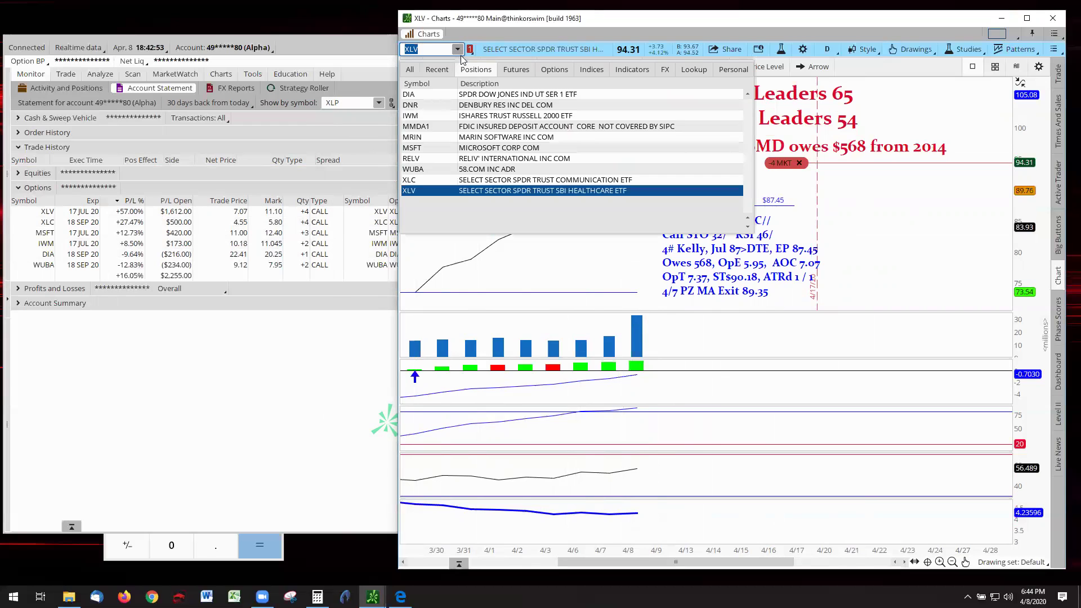
click(497, 183)
right_click(586, 210)
click(699, 226)
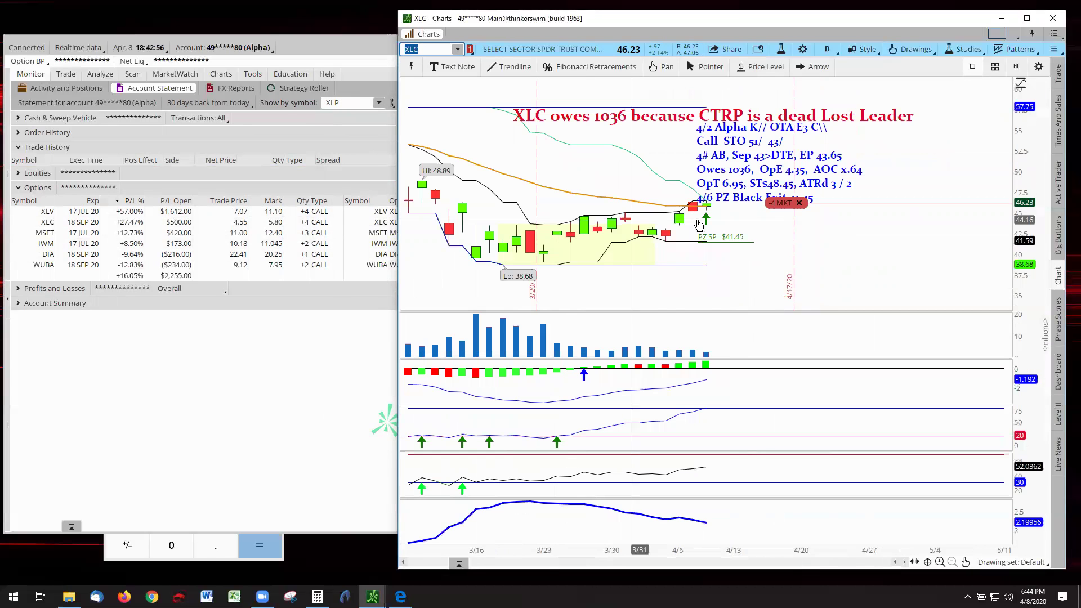
click(939, 562)
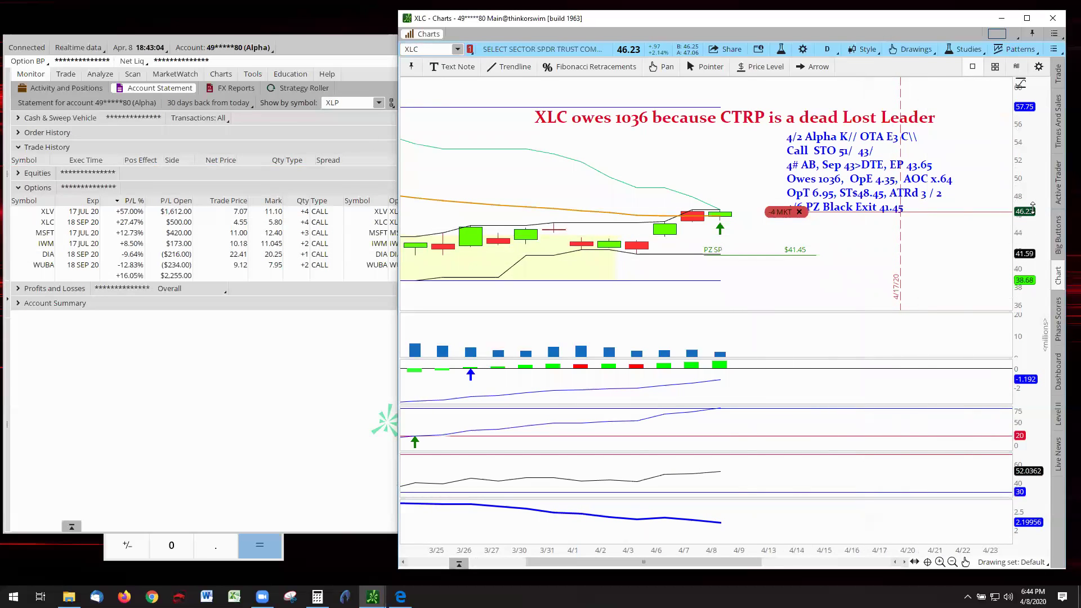
drag(1032, 207, 951, 284)
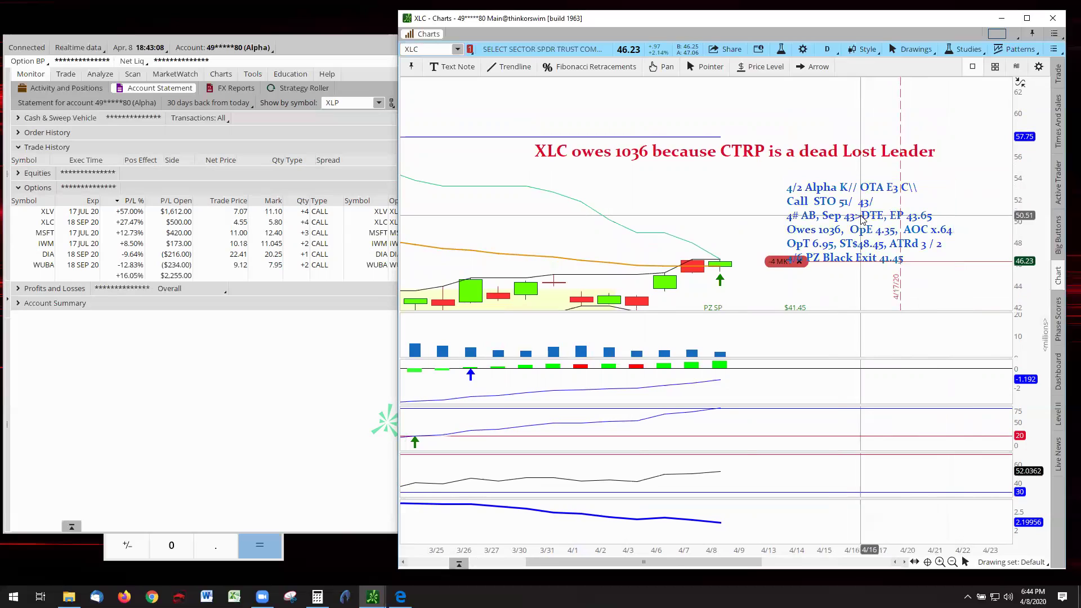
drag(862, 220, 866, 201)
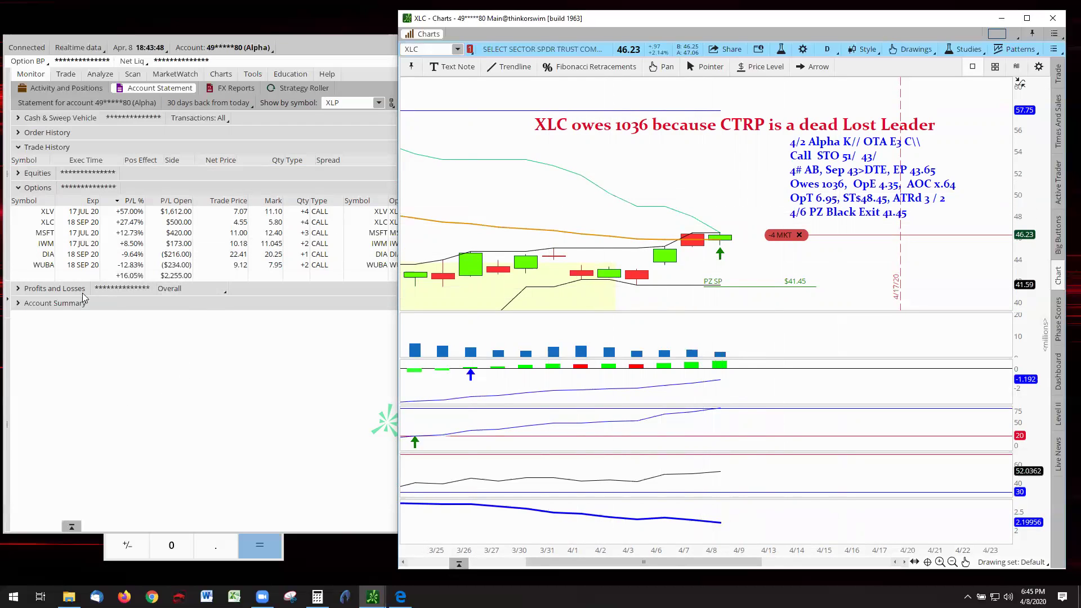
Load MSFT, Autozoom, zoom in on roughly the last month, and scroll the chart.
click(458, 50)
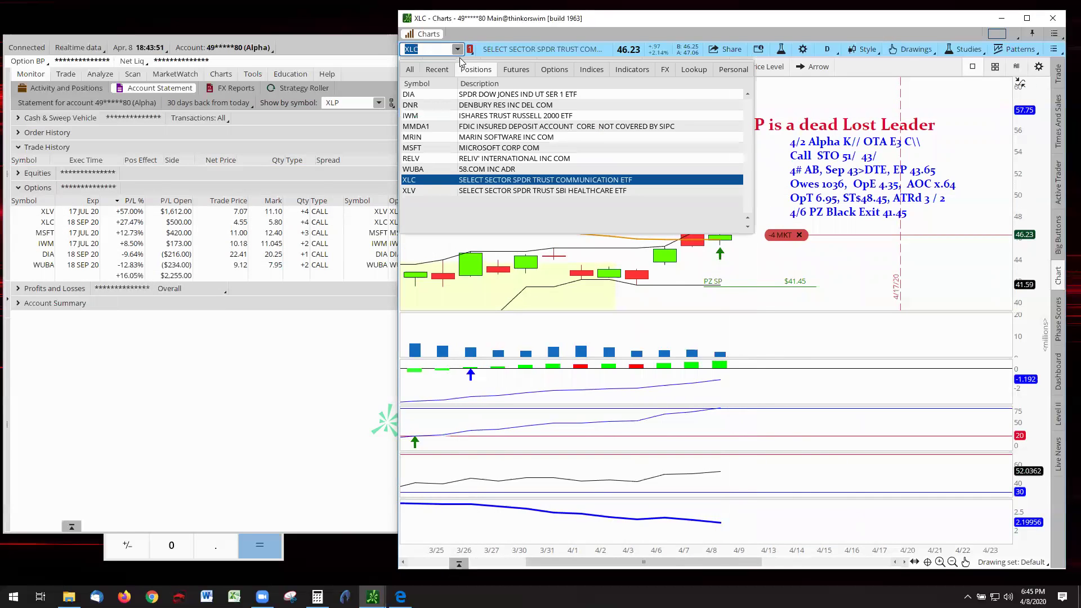
click(475, 149)
right_click(641, 184)
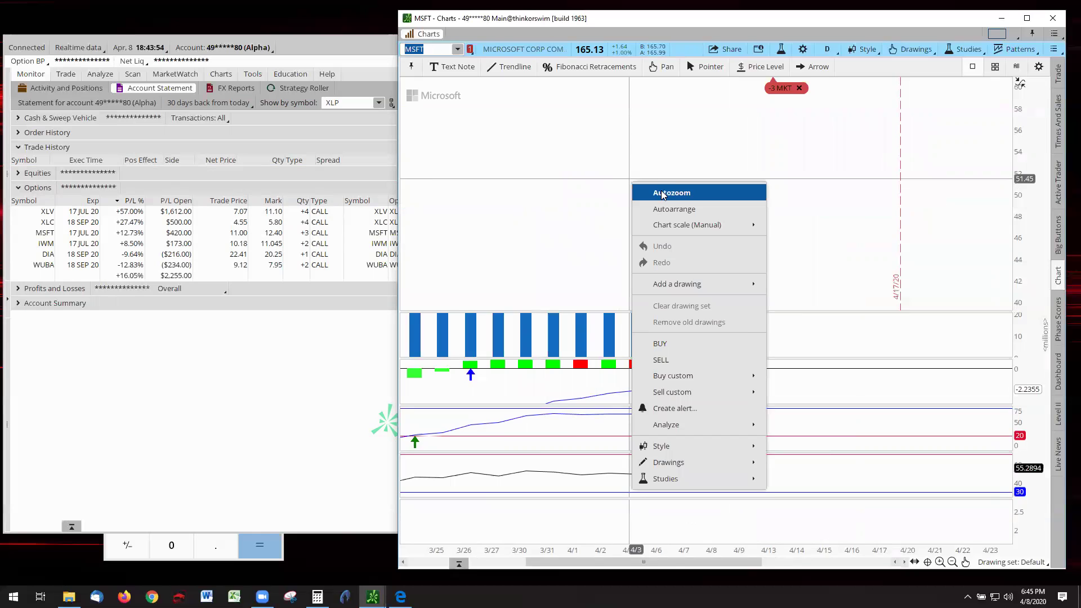
click(662, 194)
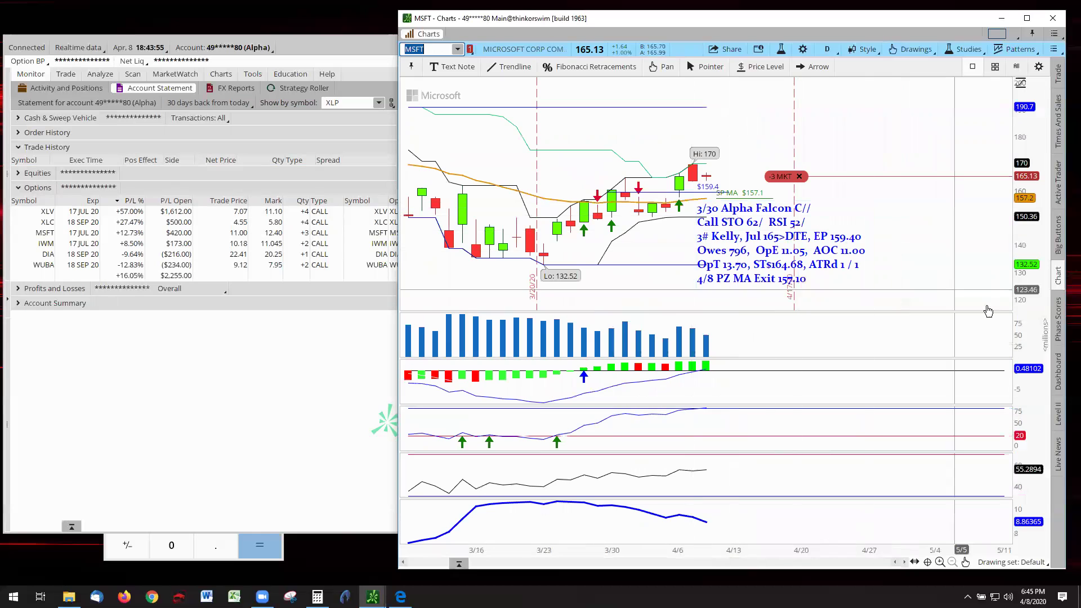
click(940, 561)
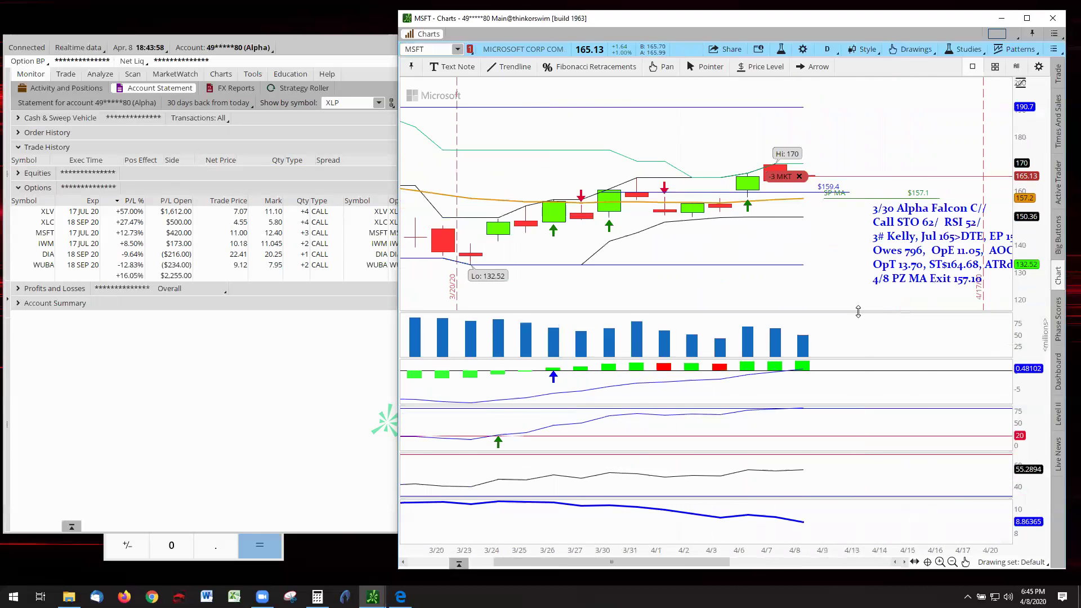
scroll(858, 311, down, 3)
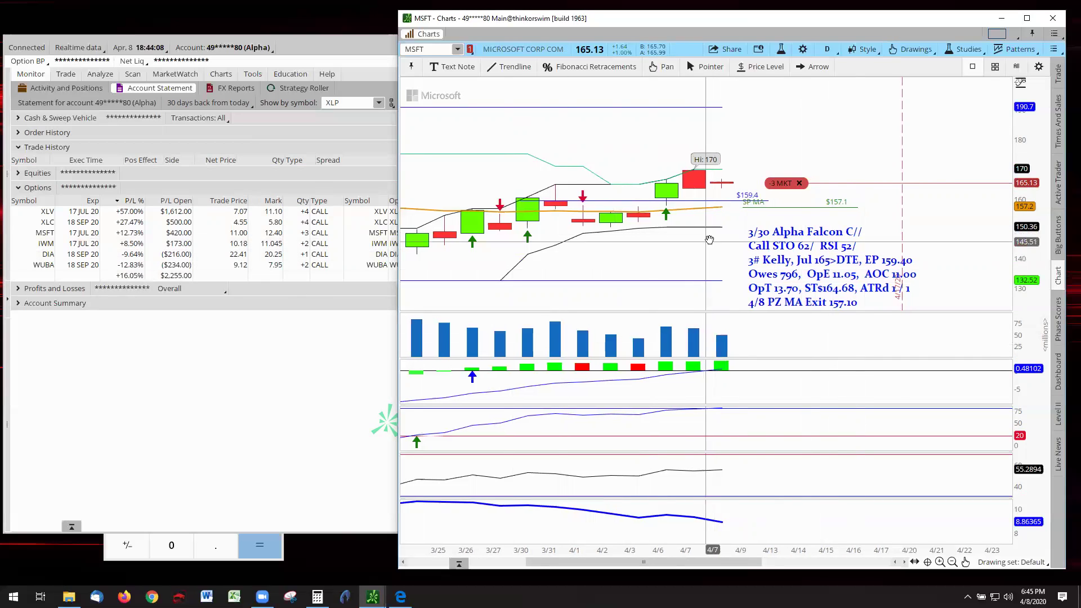
scroll(701, 231, down, 1)
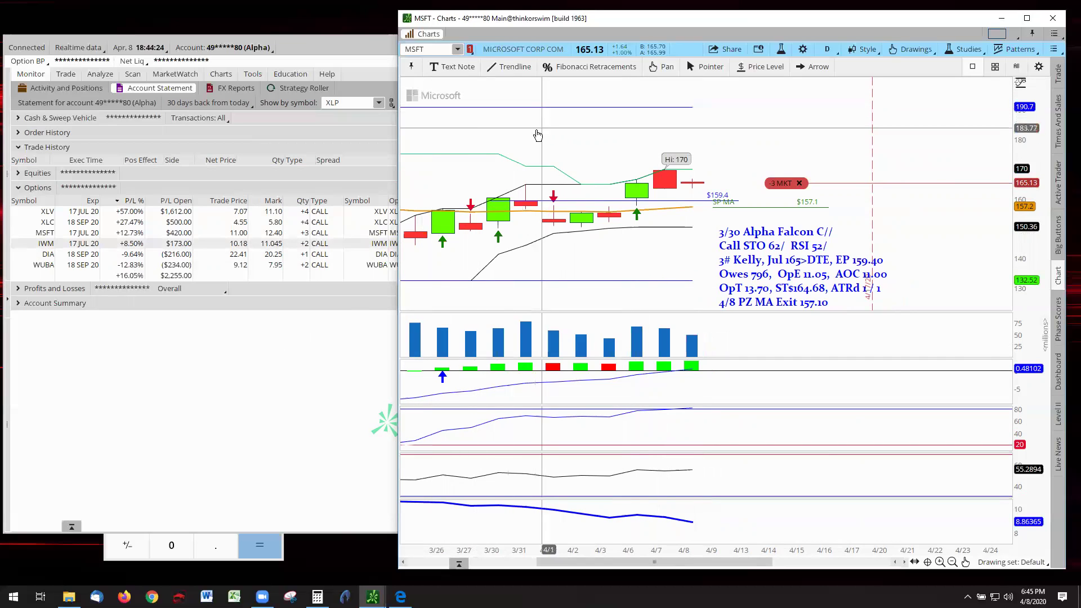
Load IWM, Autozoom and zoom in, then move its 4/7 Alpha Hawk note up and left.
click(459, 51)
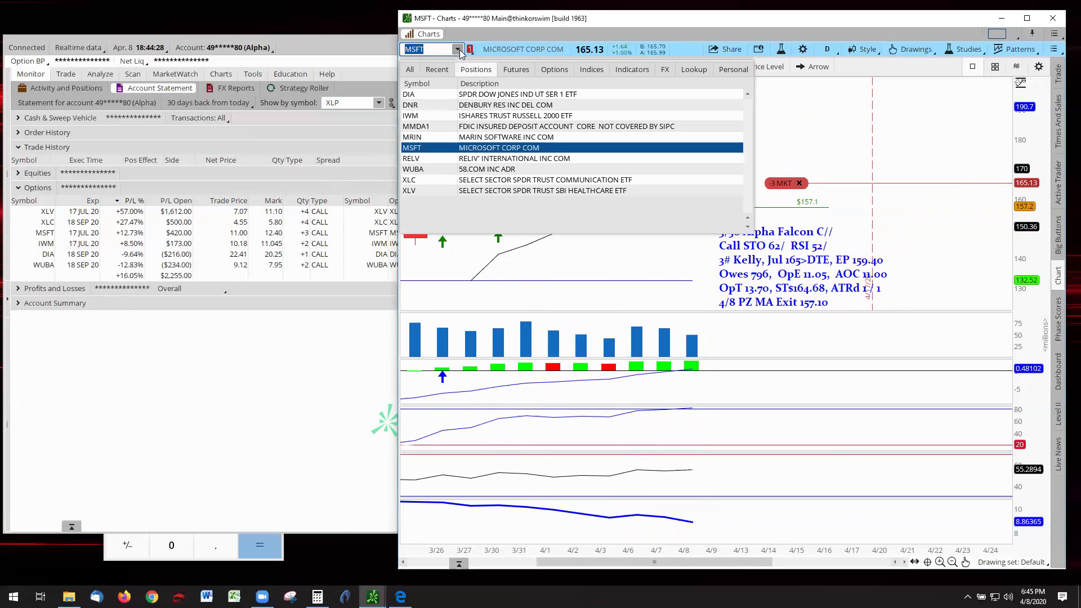
click(505, 123)
right_click(568, 130)
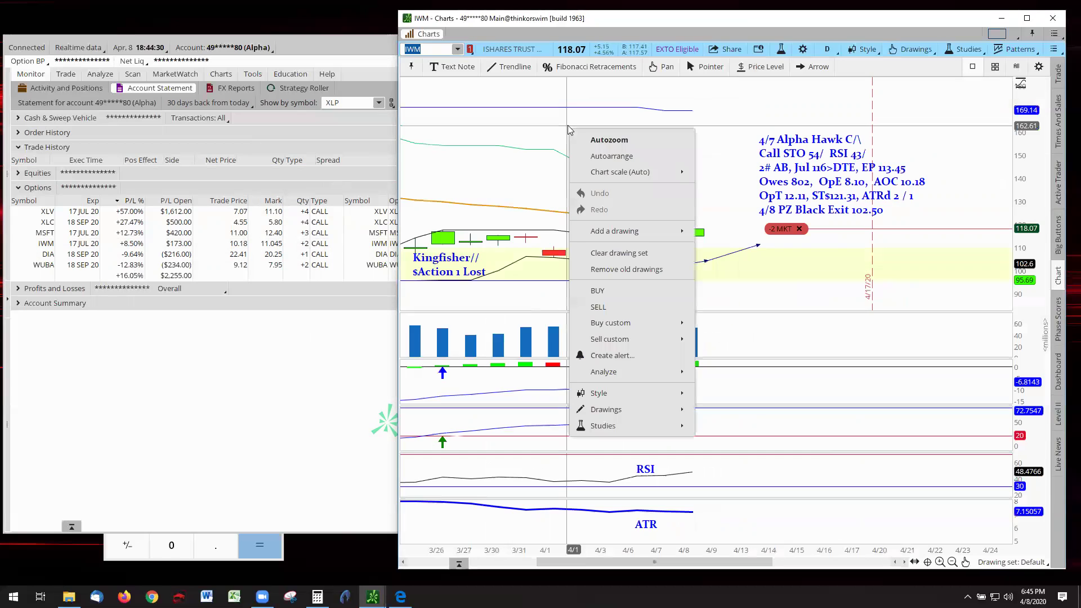
click(789, 243)
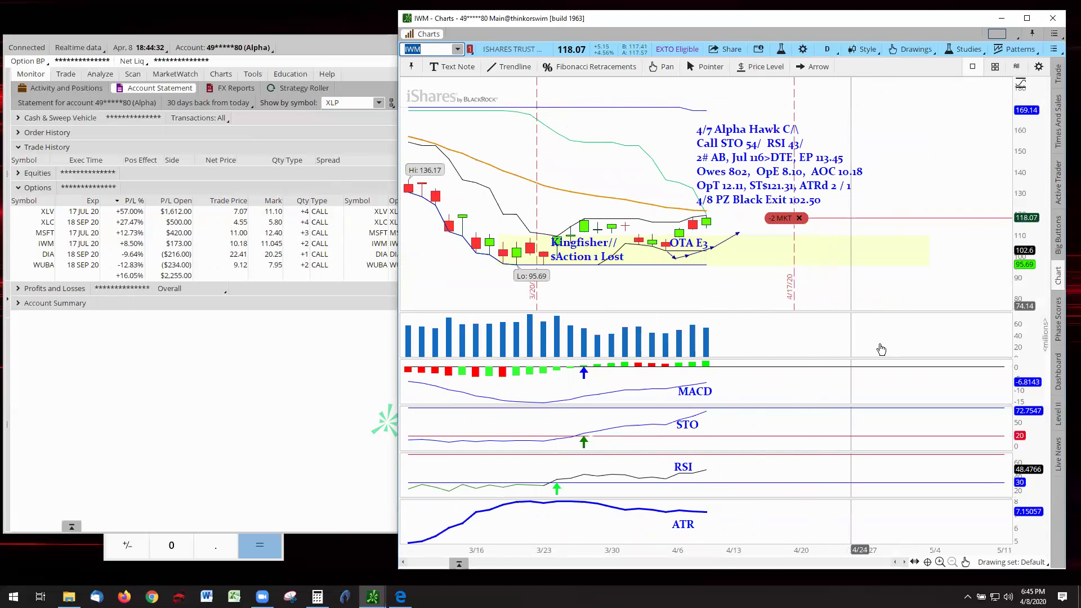
click(939, 562)
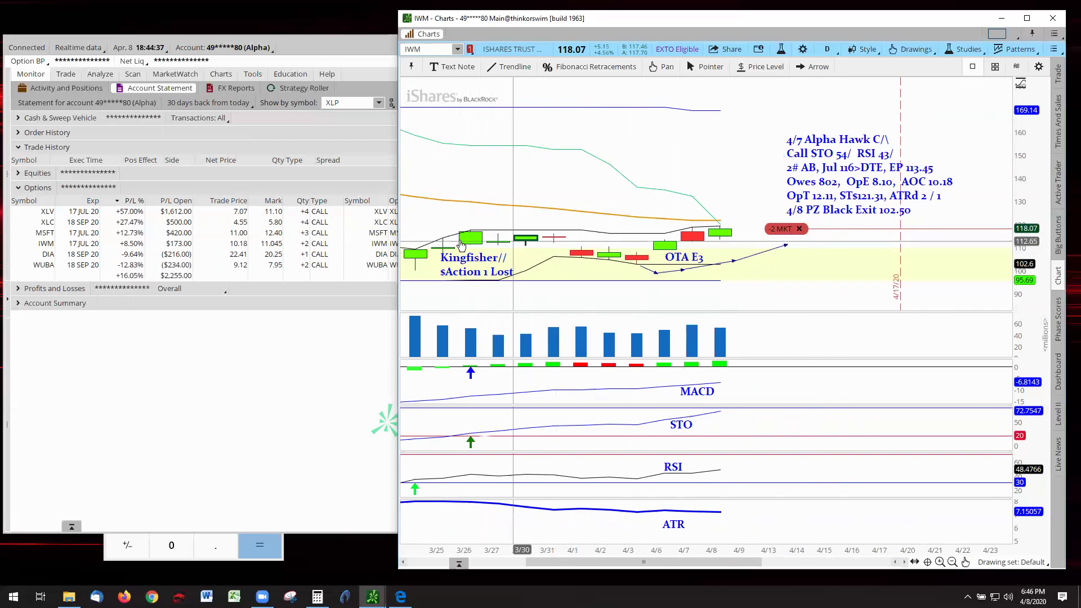
drag(827, 162, 767, 145)
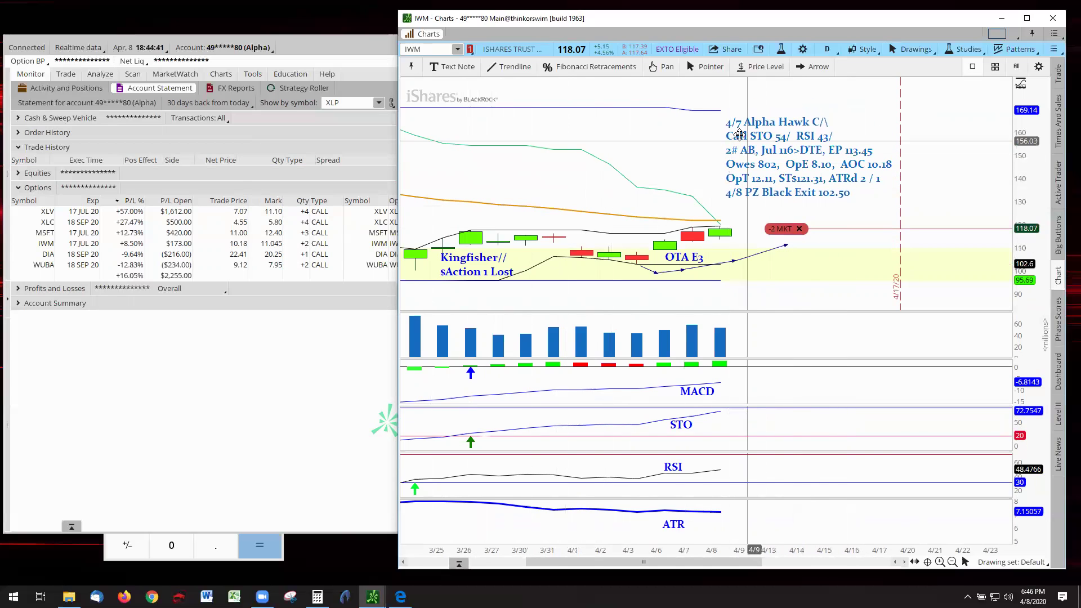